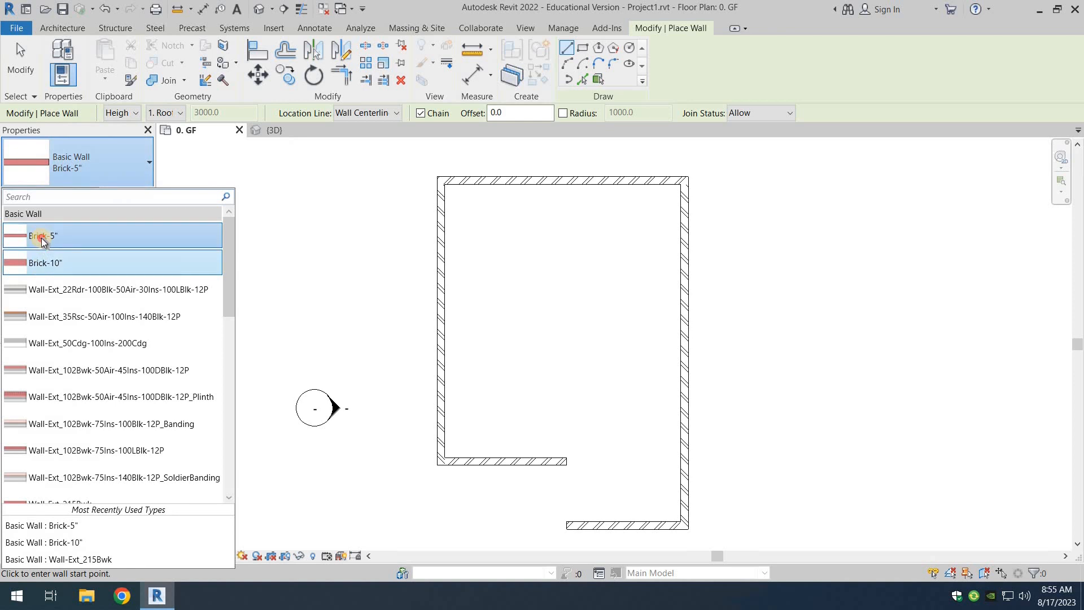
# Draw a vertical Brick-5" wall from the open end of the lower exterior wall up to the upper exterior wall.
pyautogui.click(47, 242)
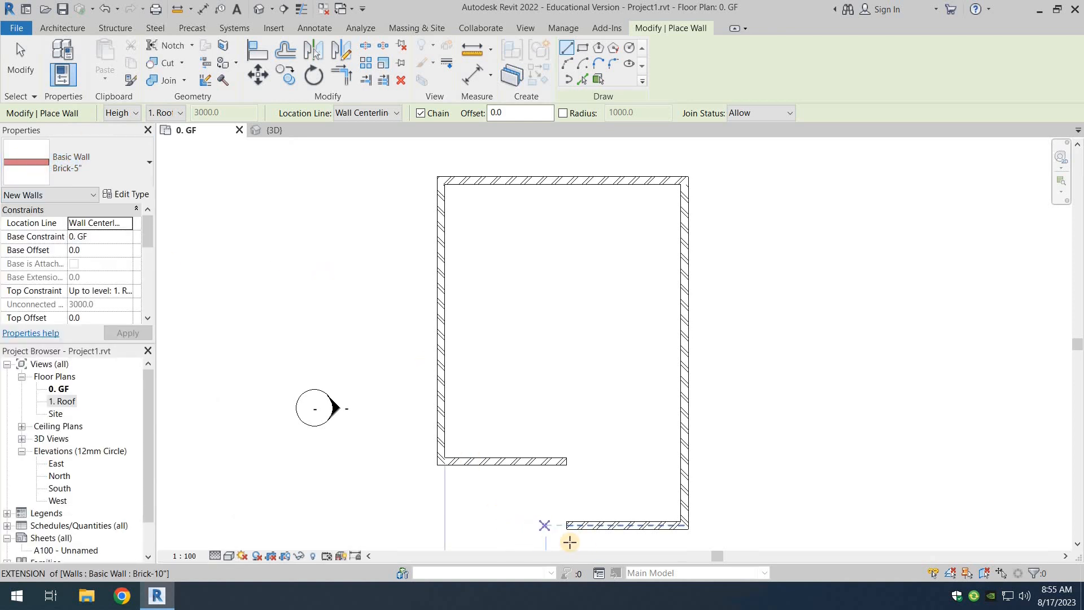
pyautogui.scroll(3, 566, 527)
pyautogui.scroll(4, 567, 527)
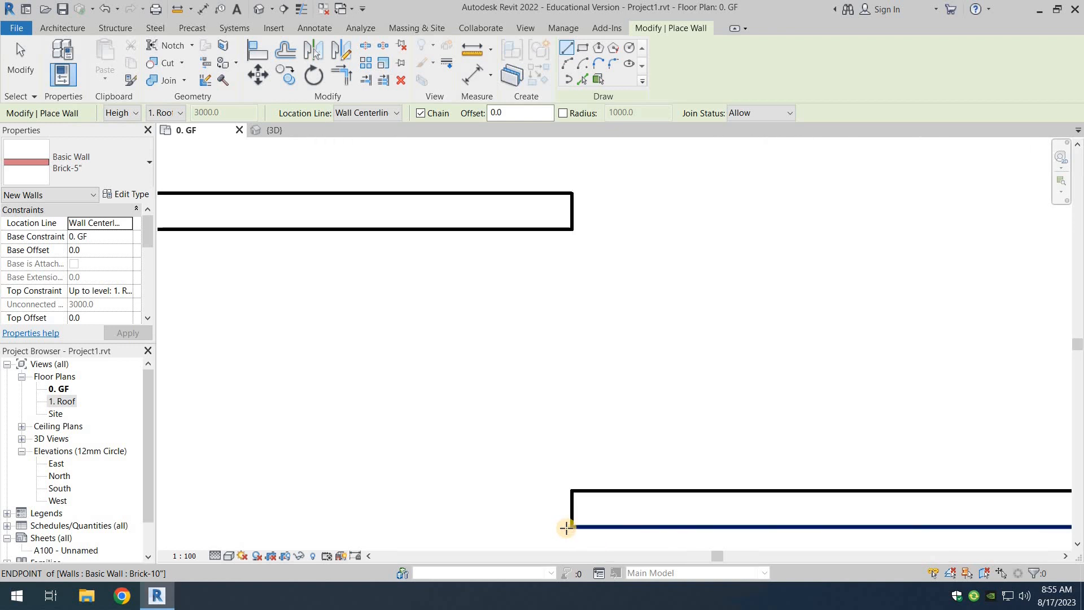
pyautogui.click(513, 516)
pyautogui.scroll(-5, 518, 489)
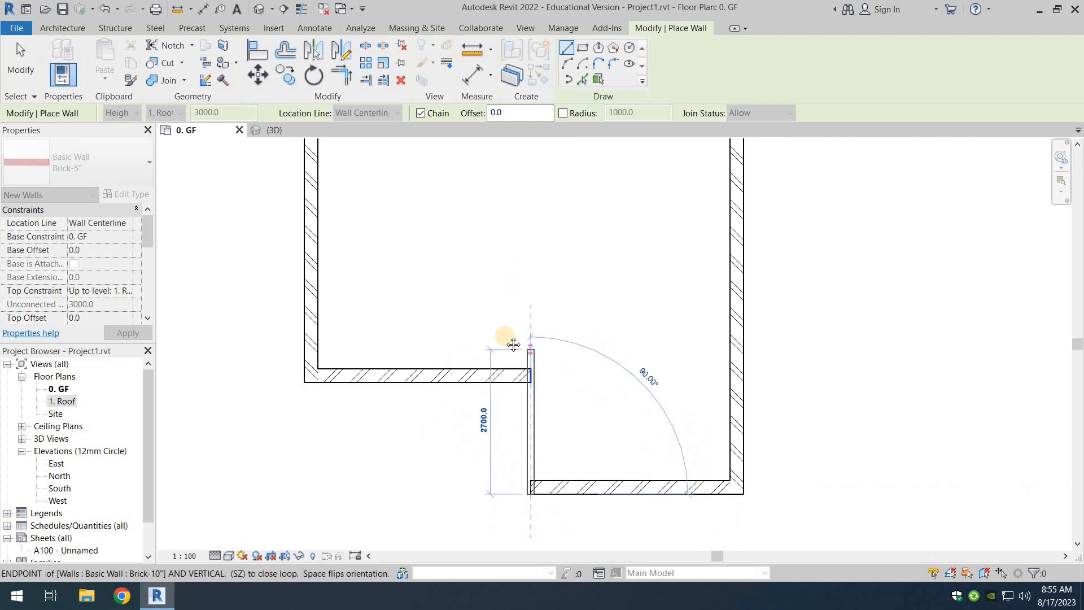
pyautogui.moveTo(519, 269); pyautogui.dragTo(493, 416, button='middle')
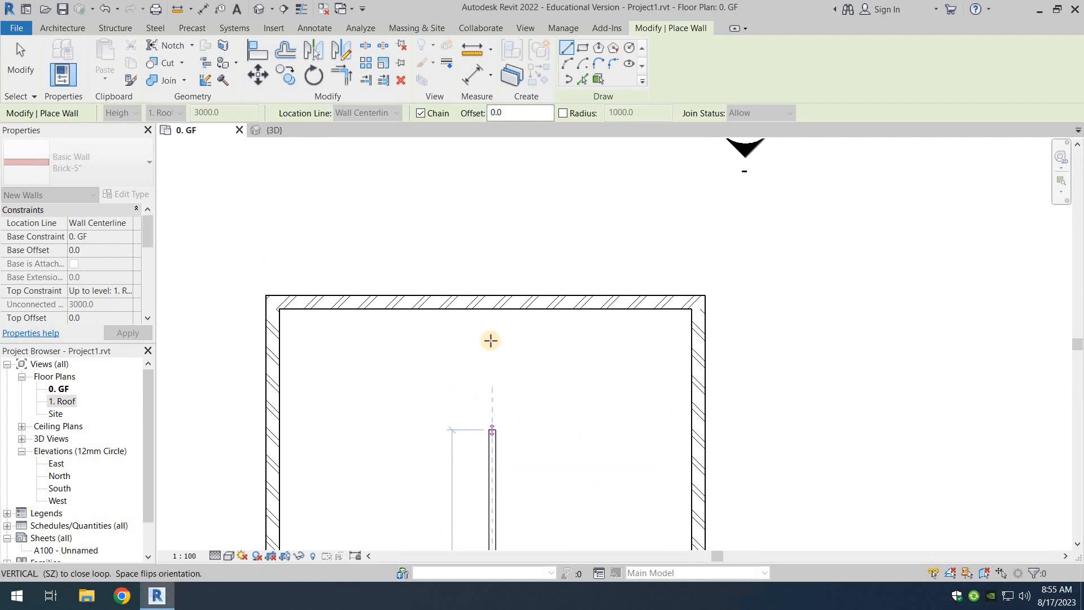
pyautogui.click(523, 340)
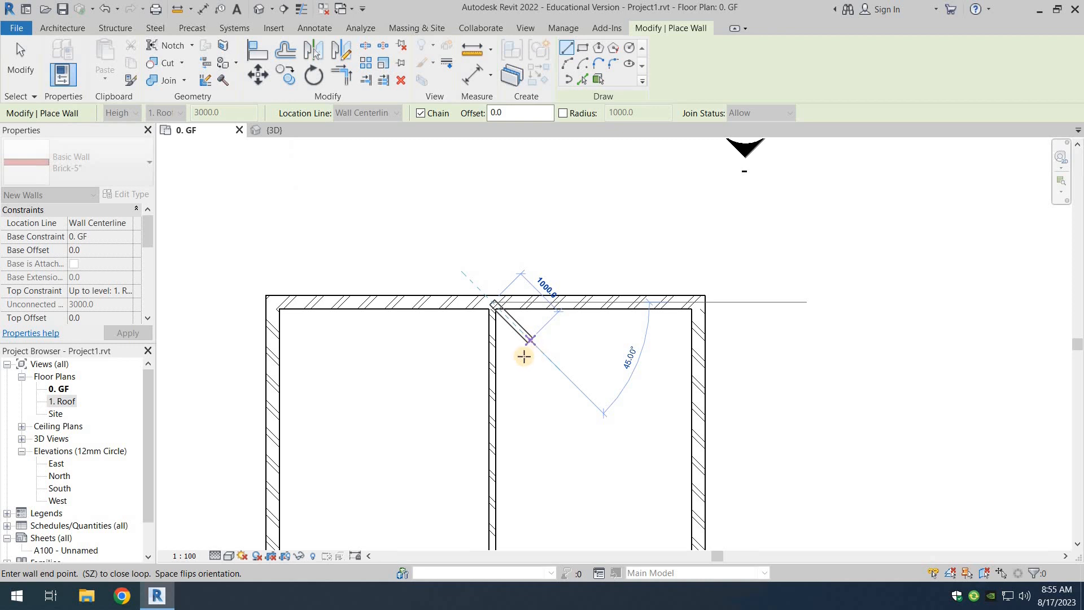
pyautogui.press('Escape')
pyautogui.scroll(-4, 528, 353)
pyautogui.moveTo(527, 340); pyautogui.dragTo(525, 319, button='middle')
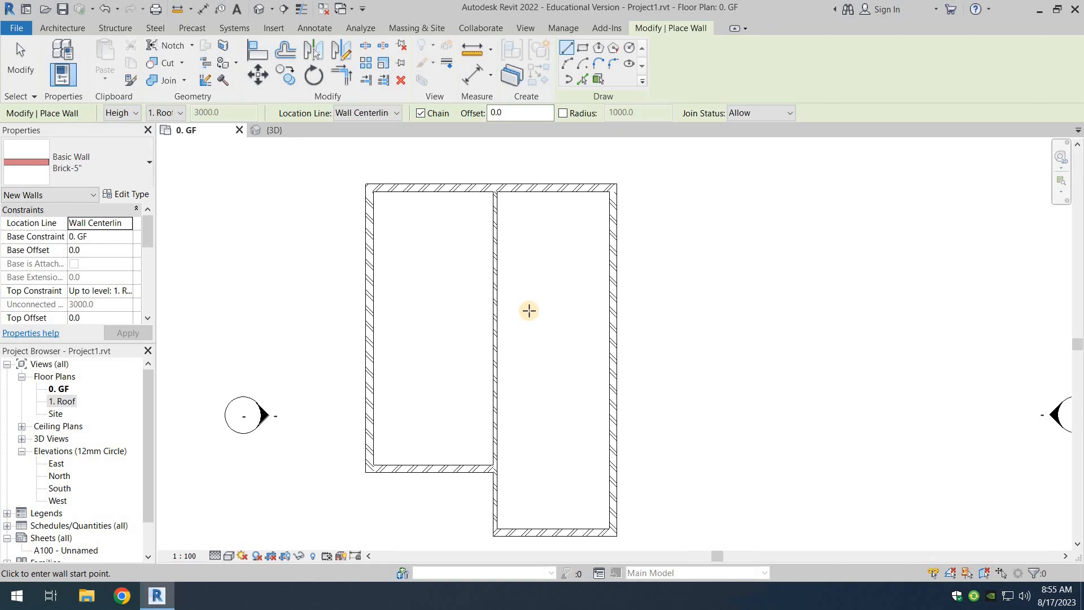
# Draw a horizontal Brick-5" partition from the left exterior wall to the central wall, about 4100 mm below the upper exterior wall.
pyautogui.click(376, 317)
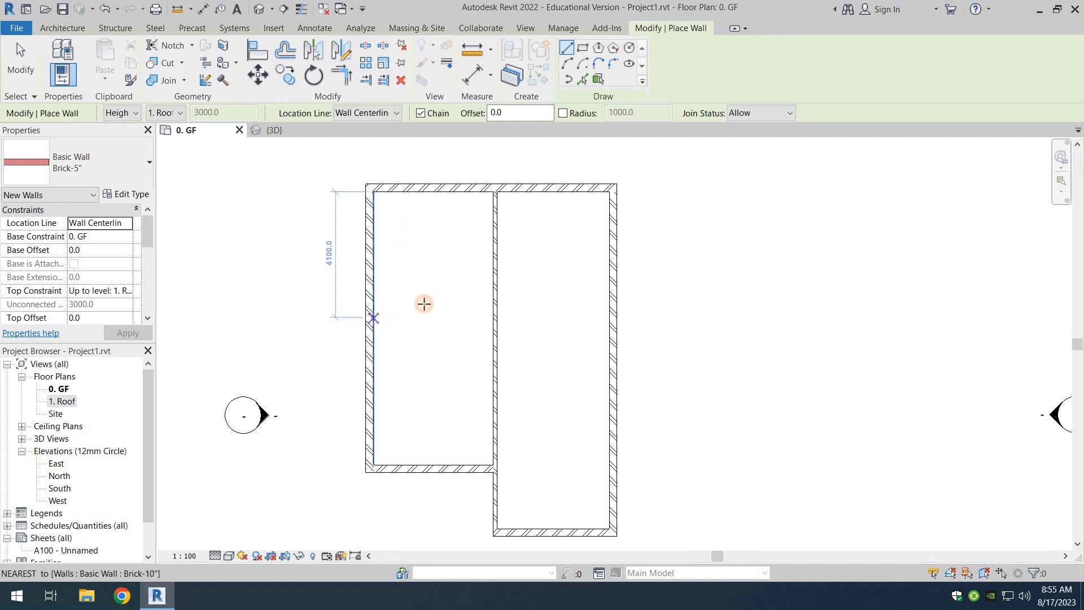
pyautogui.click(489, 317)
pyautogui.press('Escape')
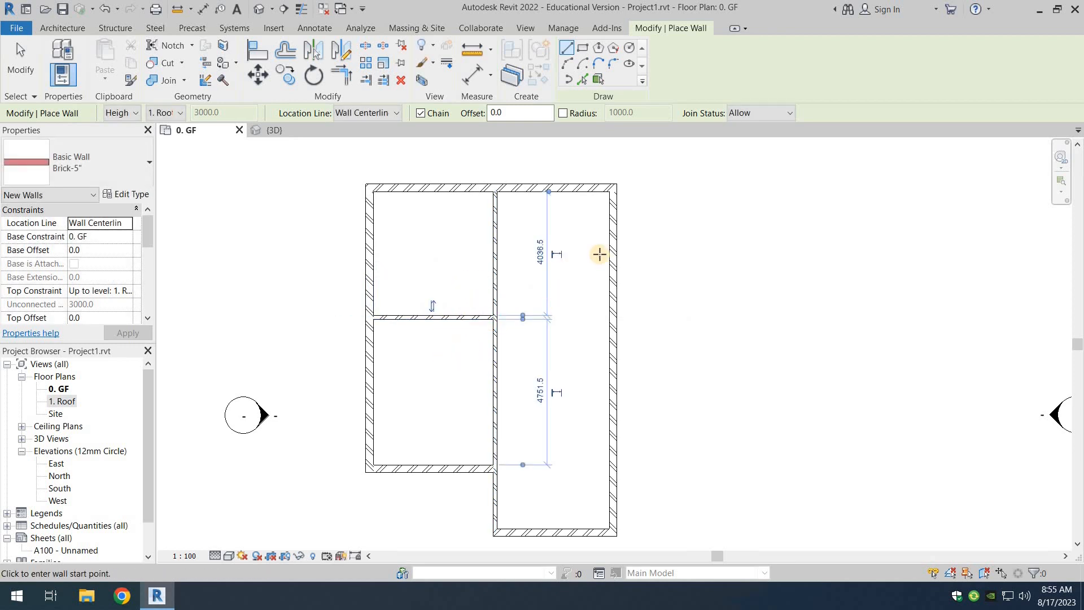
# Draw an L-shaped Brick-5" partition from the right exterior wall inward past mid-room, turning upward for about 4800 mm.
pyautogui.click(608, 377)
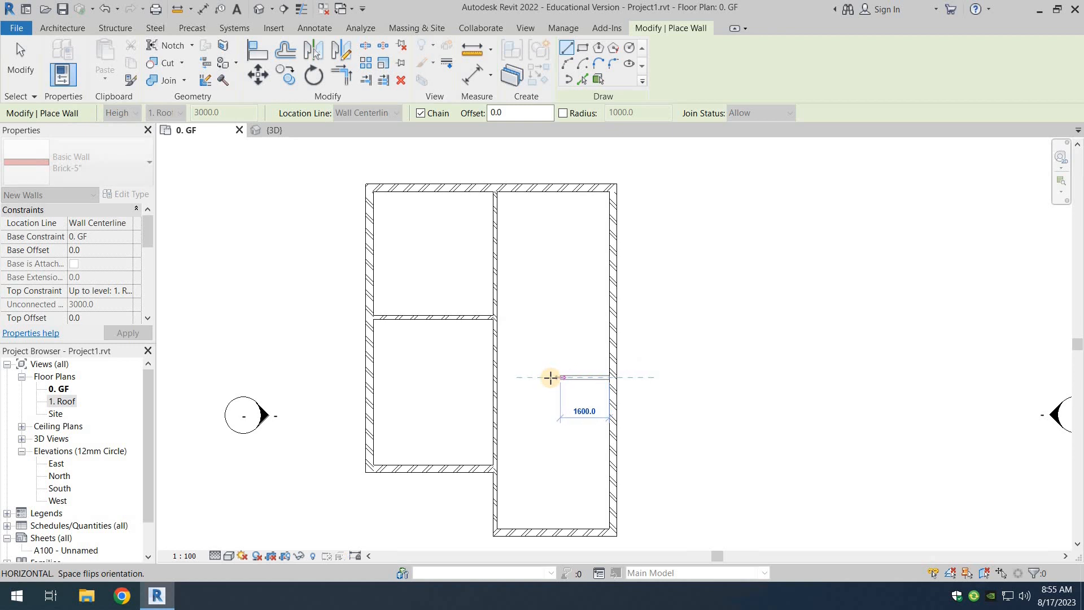
pyautogui.click(551, 377)
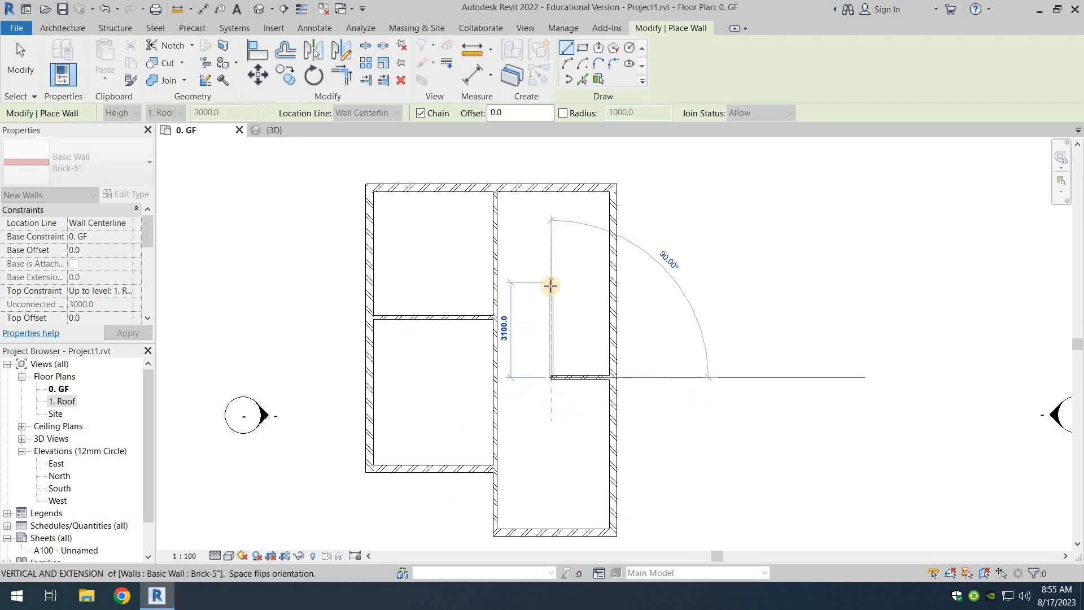
pyautogui.click(551, 231)
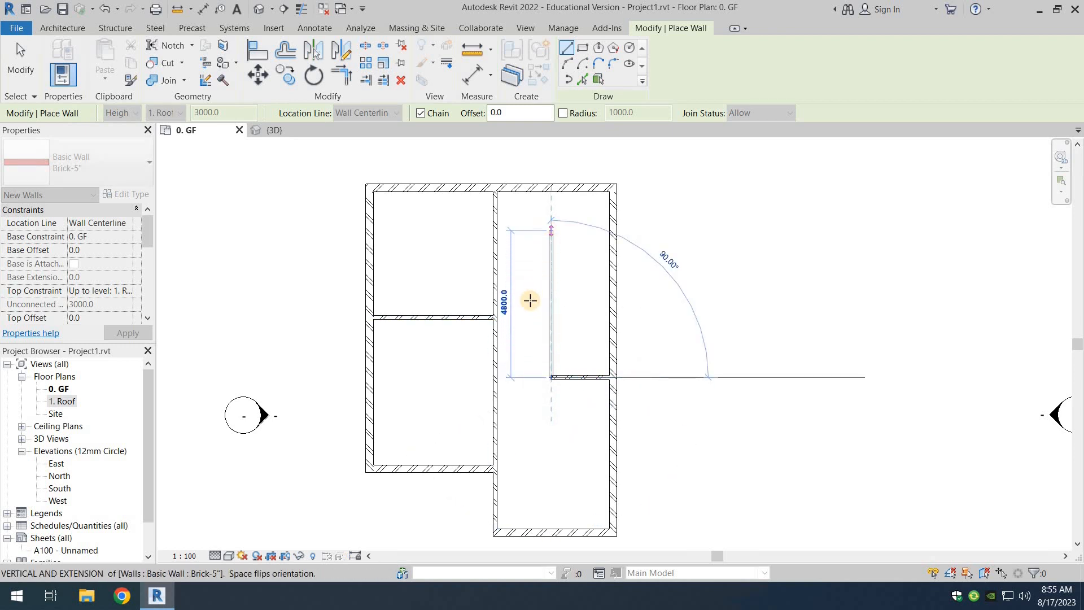
pyautogui.press('Escape')
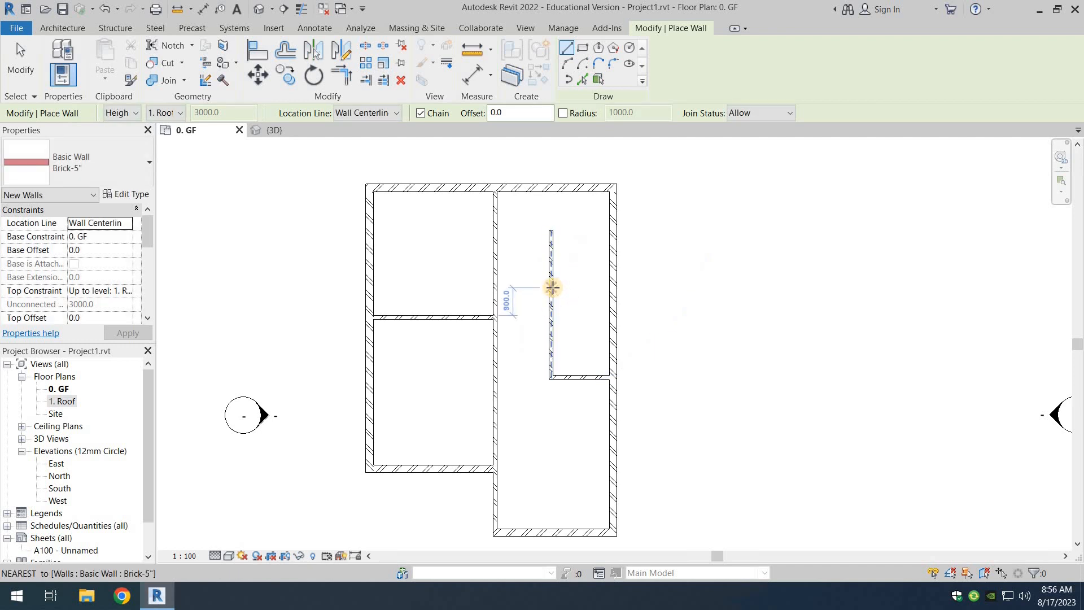
# Draw a horizontal Brick-5" wall about 1837 mm long from the L-shaped partition's vertical leg to the right exterior wall, and end wall placement.
pyautogui.scroll(5, 552, 287)
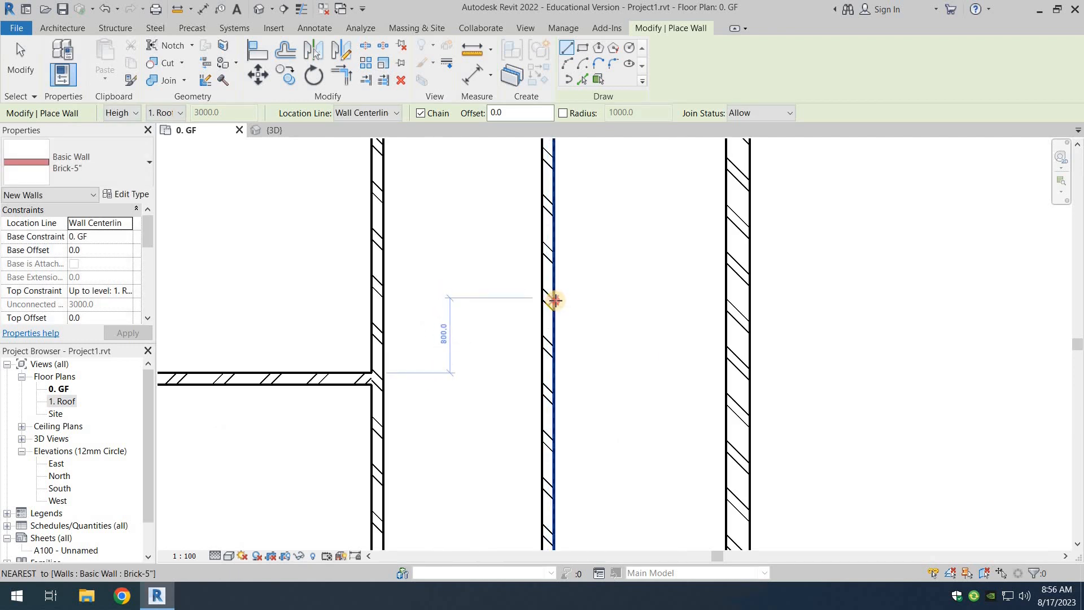
pyautogui.click(554, 298)
pyautogui.click(734, 298)
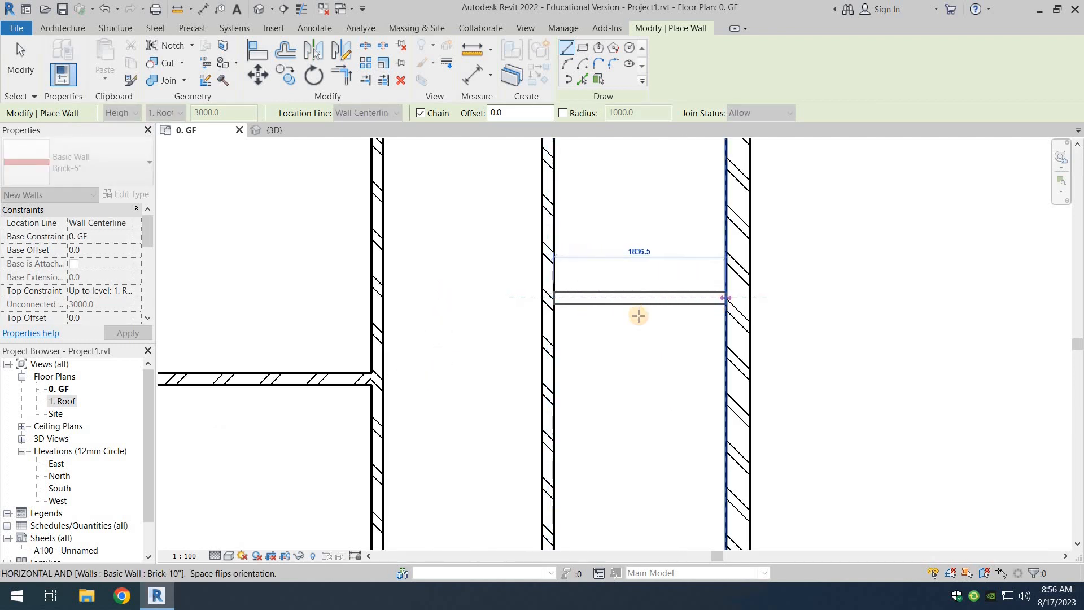
pyautogui.scroll(-3, 640, 315)
pyautogui.press('Escape')
pyautogui.scroll(-1, 644, 324)
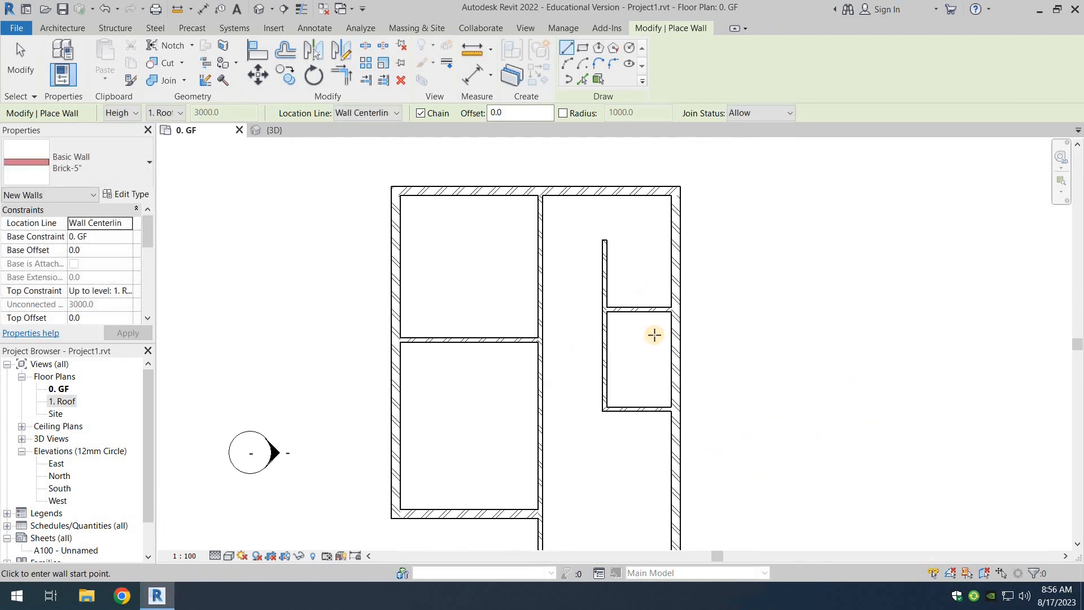
pyautogui.press('Escape')
pyautogui.moveTo(563, 427)
pyautogui.mouseDown(button='middle')
pyautogui.moveTo(566, 342)
pyautogui.moveTo(552, 388)
pyautogui.mouseUp(button='middle')
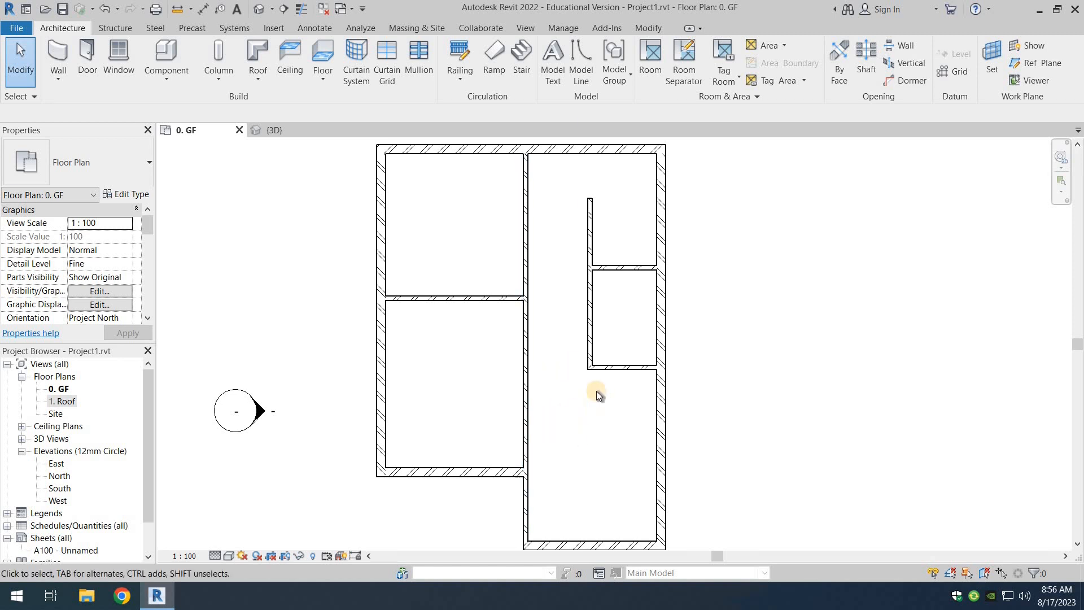
# Check the central vertical wall's distances to the left exterior wall and the L-shaped partition.
pyautogui.click(526, 386)
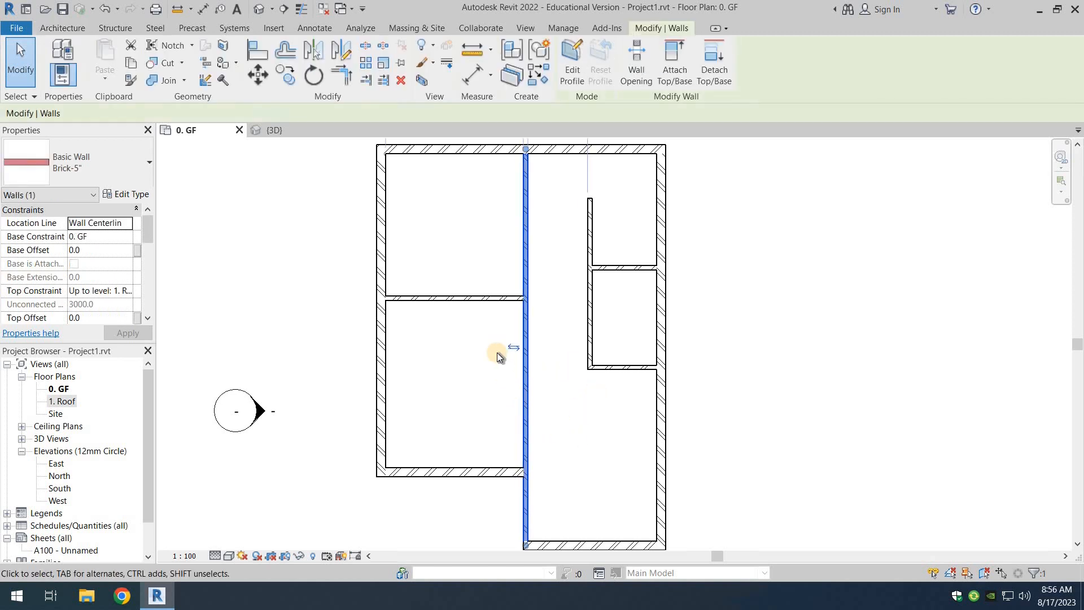
pyautogui.scroll(-2, 487, 335)
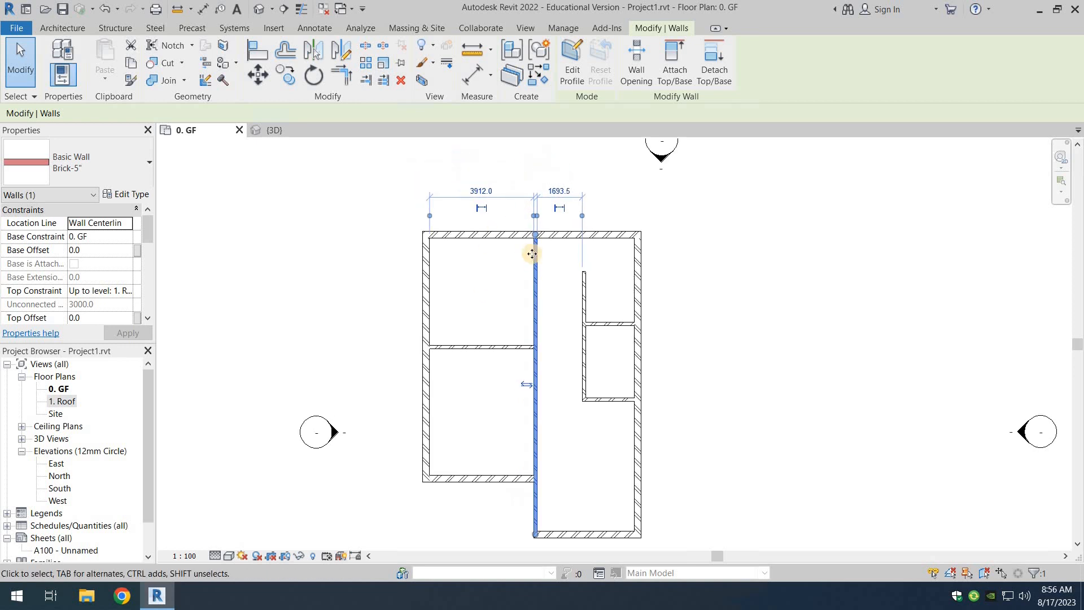
pyautogui.scroll(5, 470, 191)
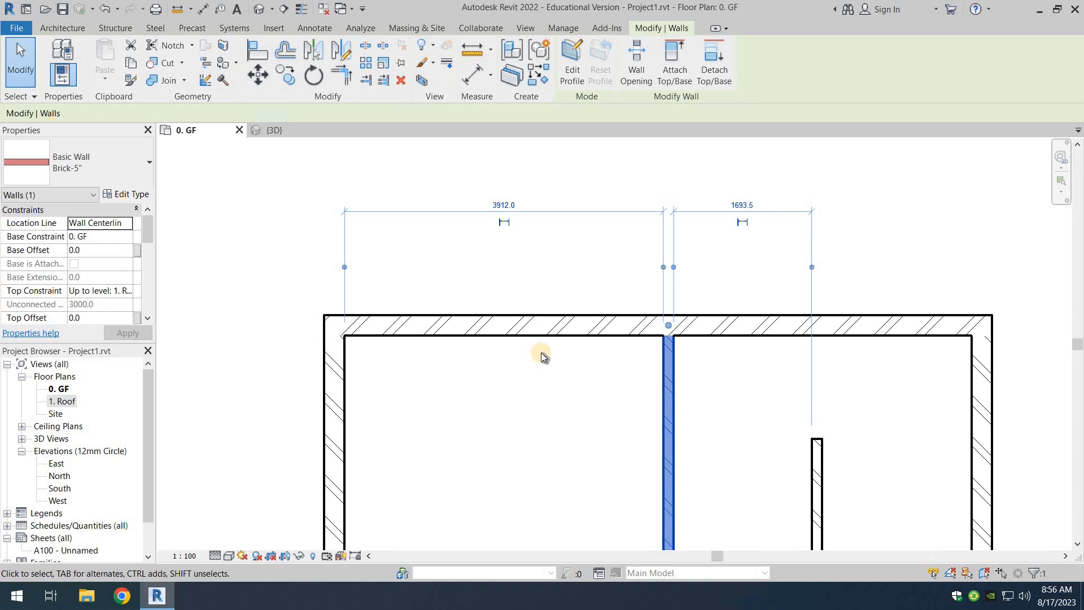
pyautogui.scroll(-7, 542, 354)
pyautogui.moveTo(513, 285); pyautogui.dragTo(466, 116, button='middle')
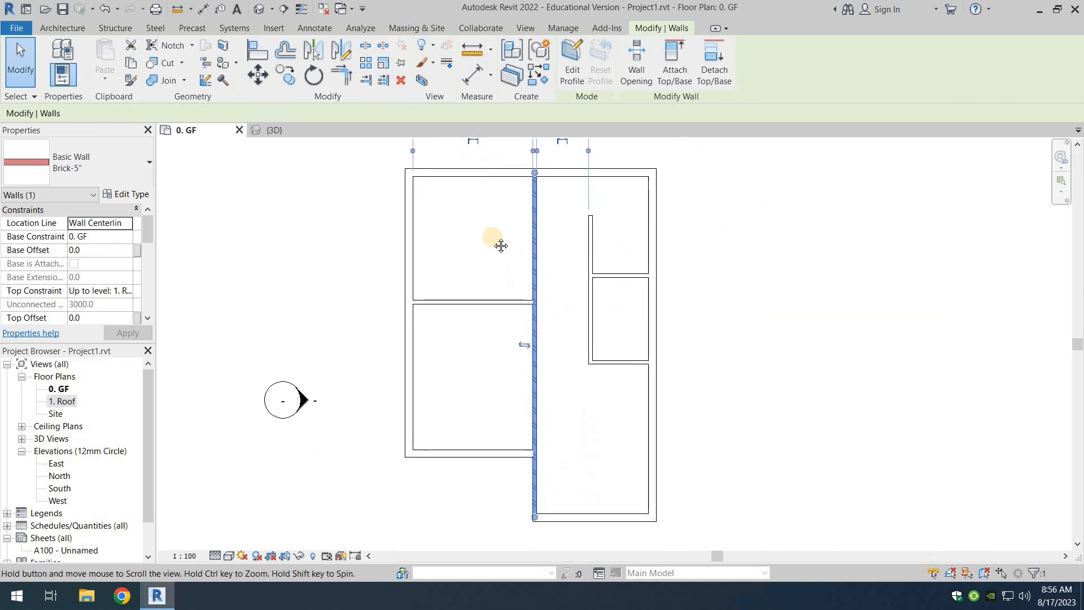
pyautogui.moveTo(501, 245)
pyautogui.mouseDown(button='middle')
pyautogui.moveTo(498, 279)
pyautogui.moveTo(518, 233)
pyautogui.mouseUp(button='middle')
pyautogui.press('Escape')
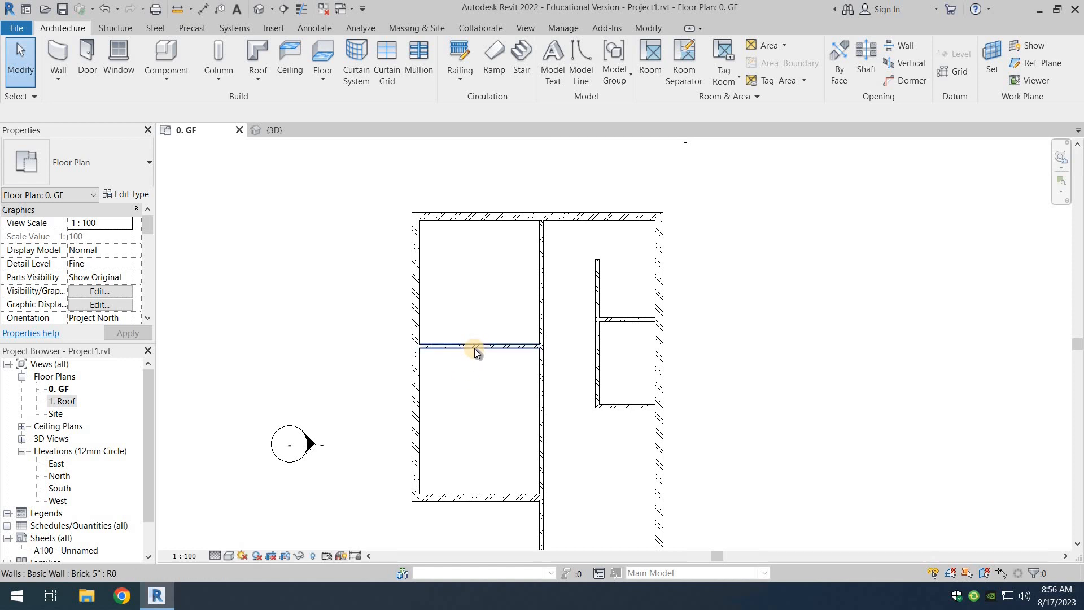
# Set the distance from the upper exterior wall to the horizontal partition between the two left rooms to 4267 mm.
pyautogui.click(476, 351)
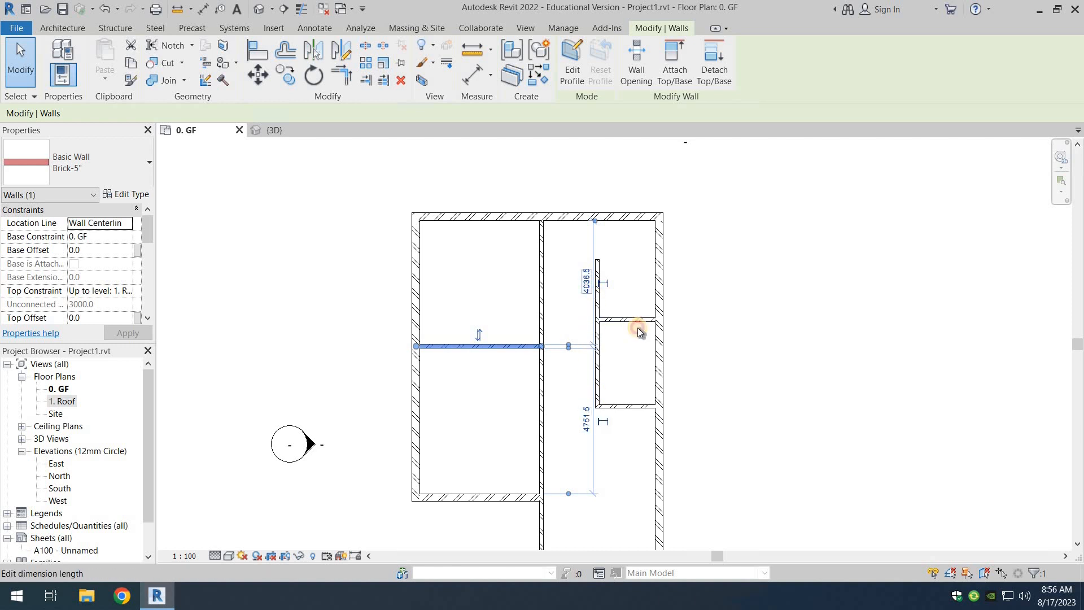
pyautogui.click(587, 284)
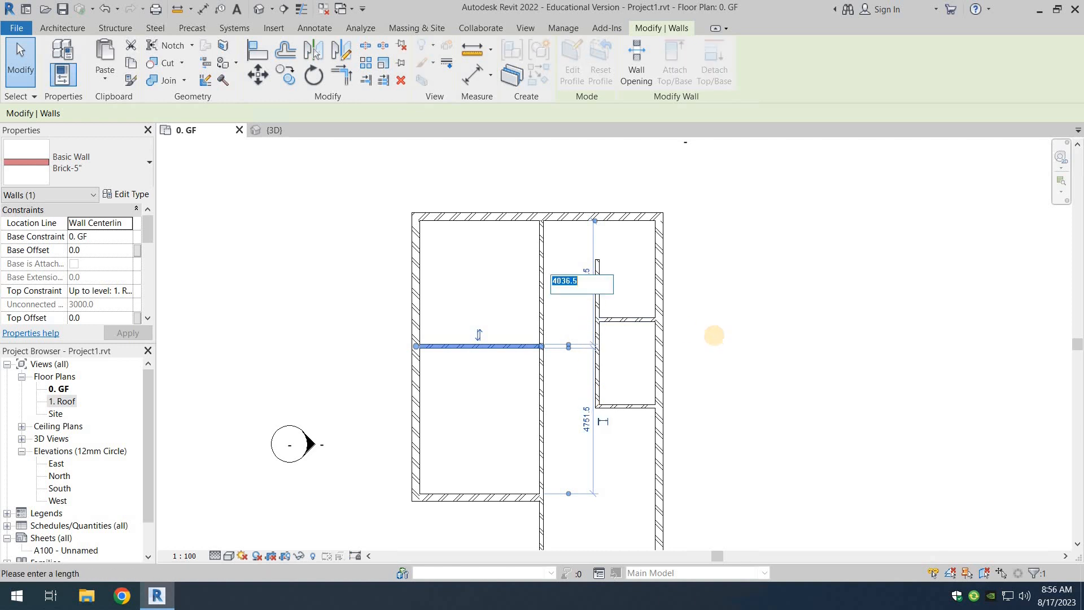
pyautogui.write('4267')
pyautogui.press('Return')
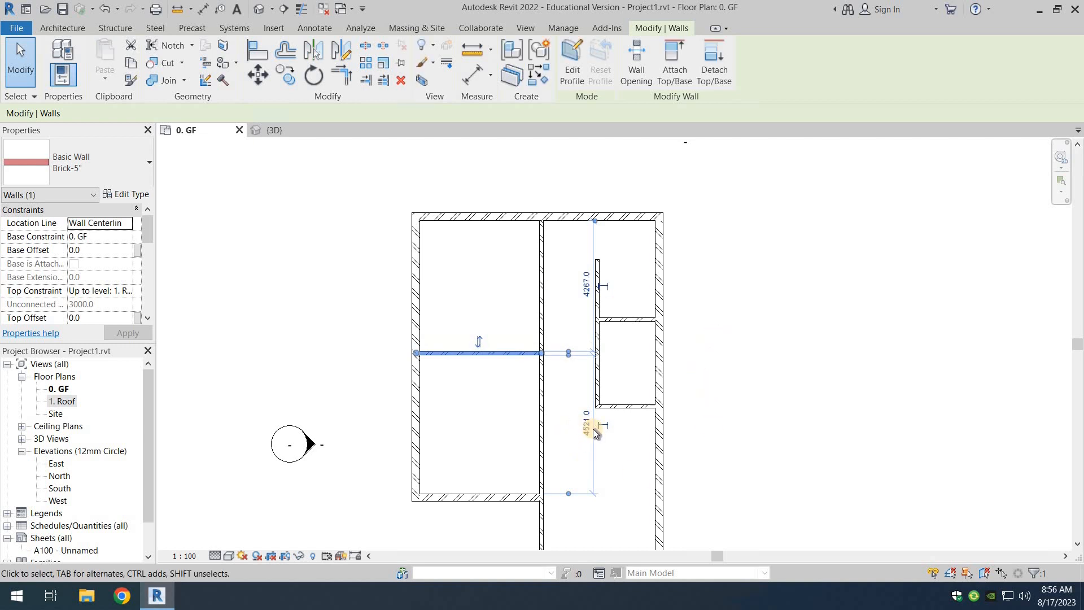
pyautogui.moveTo(564, 432); pyautogui.dragTo(569, 390, button='middle')
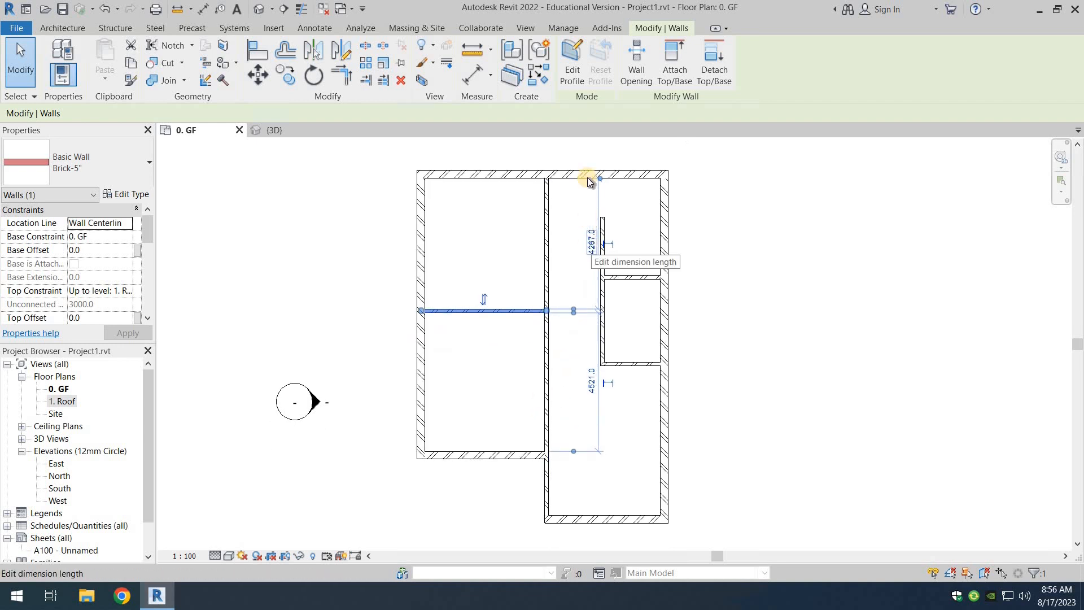
pyautogui.scroll(5, 576, 302)
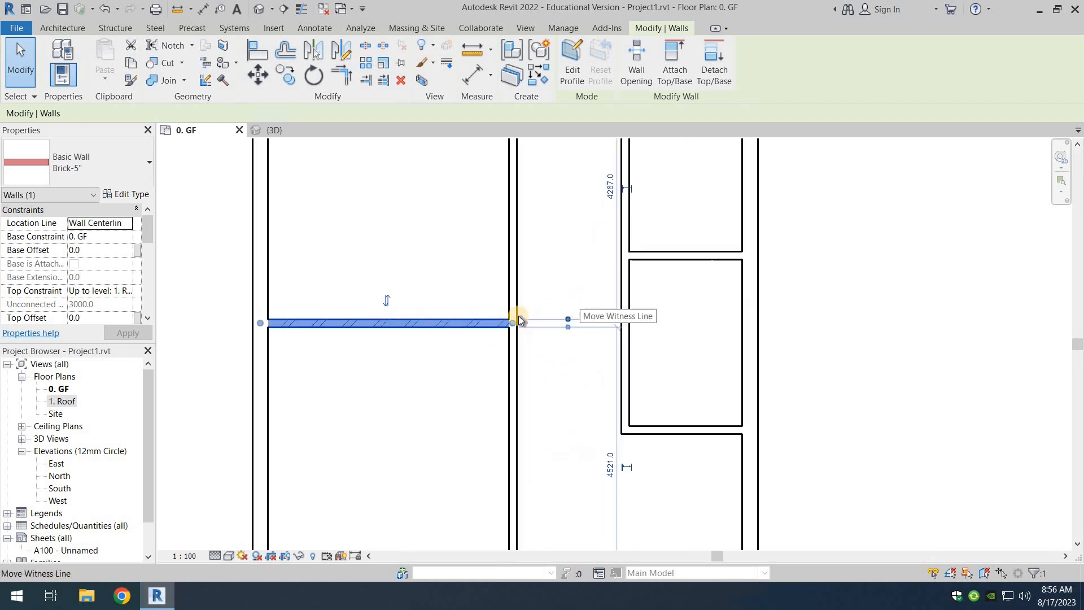
pyautogui.scroll(-4, 467, 325)
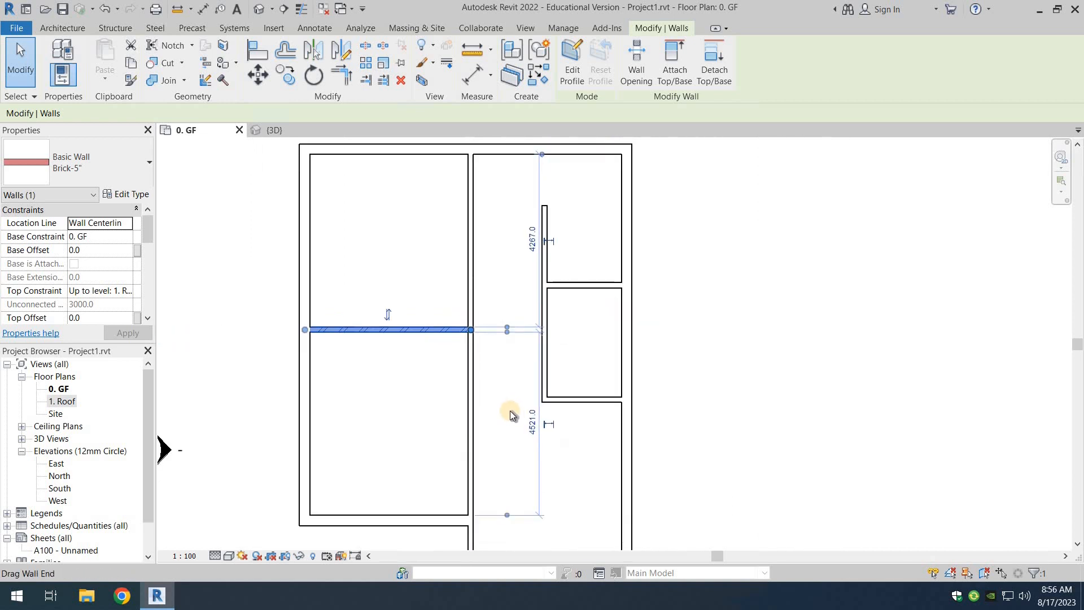
pyautogui.moveTo(455, 342); pyautogui.dragTo(555, 250, button='middle')
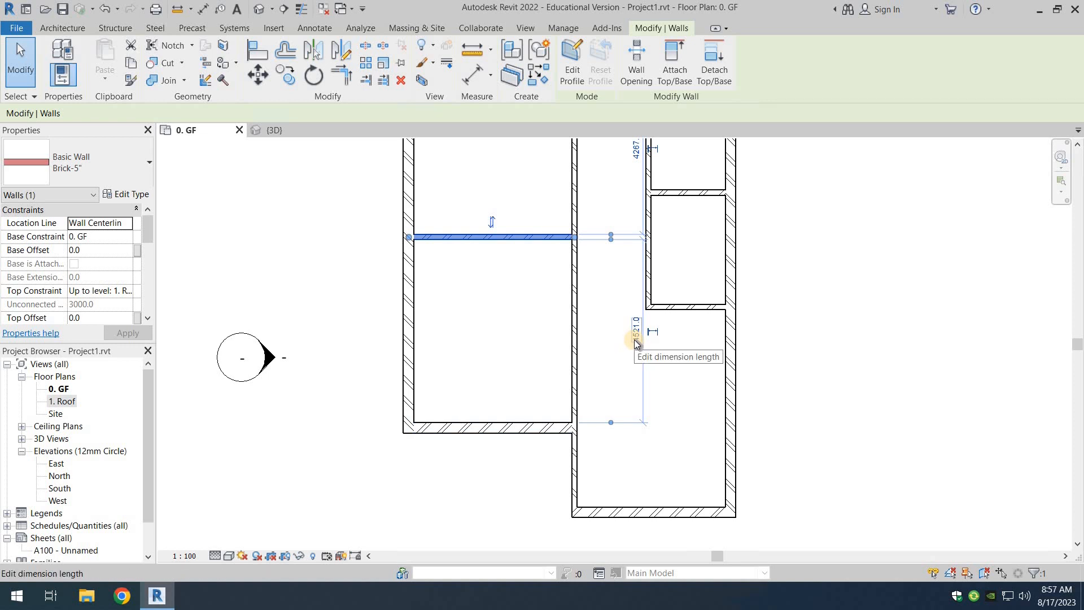
pyautogui.moveTo(467, 354)
pyautogui.mouseDown(button='middle')
pyautogui.moveTo(463, 386)
pyautogui.moveTo(435, 426)
pyautogui.moveTo(537, 367)
pyautogui.moveTo(502, 466)
pyautogui.moveTo(450, 373)
pyautogui.moveTo(443, 414)
pyautogui.moveTo(416, 425)
pyautogui.moveTo(456, 449)
pyautogui.mouseUp(button='middle')
pyautogui.click(786, 297)
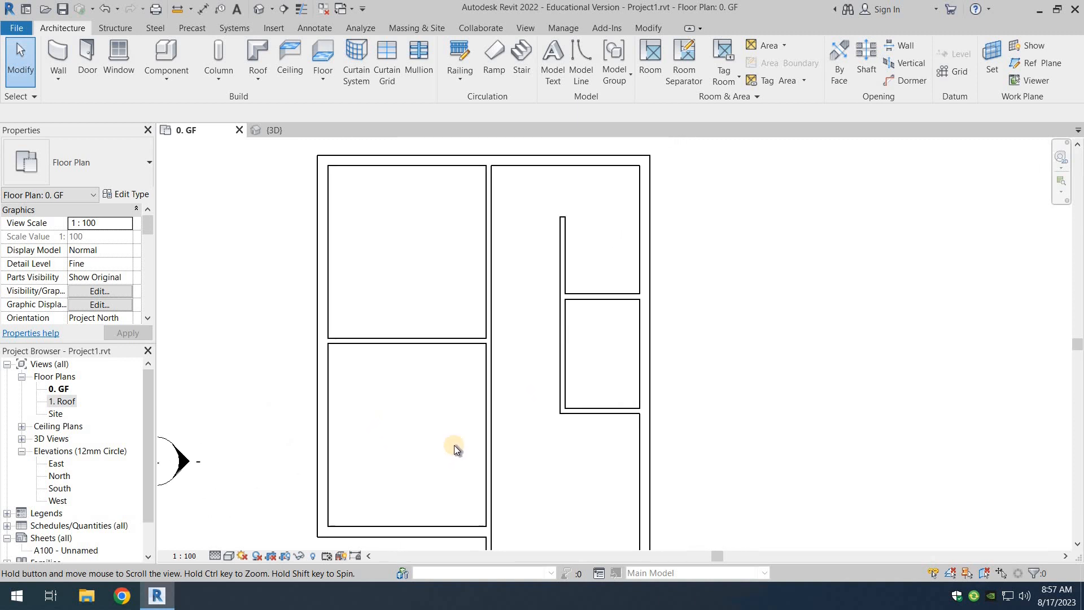
# Set the distance between the L-shaped partition's horizontal leg and the lower exterior wall to 4689 mm.
pyautogui.moveTo(581, 435)
pyautogui.mouseDown(button='middle')
pyautogui.moveTo(542, 350)
pyautogui.moveTo(541, 304)
pyautogui.moveTo(539, 347)
pyautogui.mouseUp(button='middle')
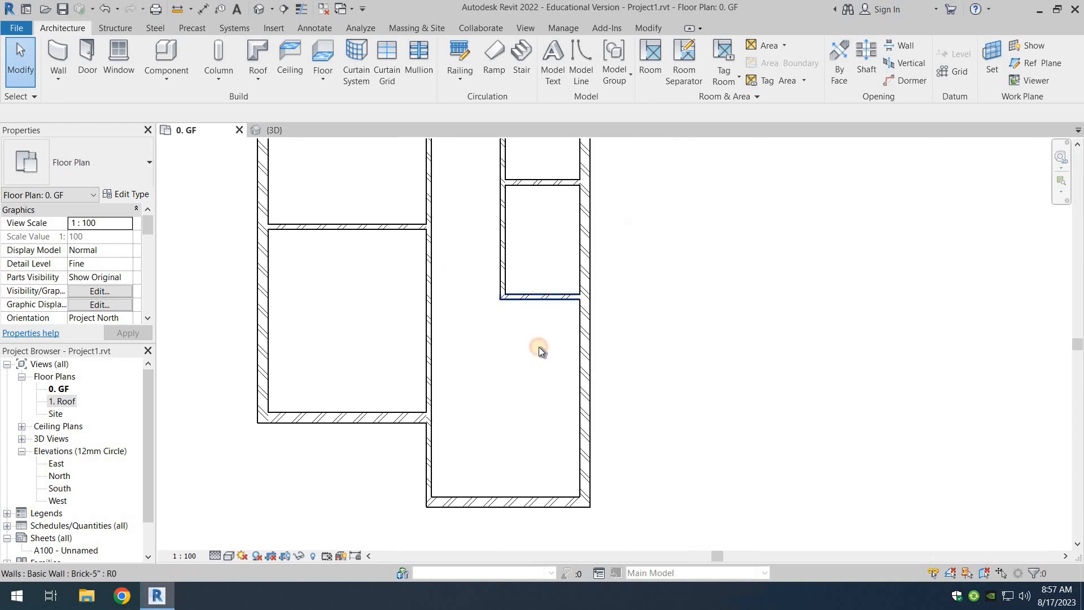
pyautogui.click(539, 349)
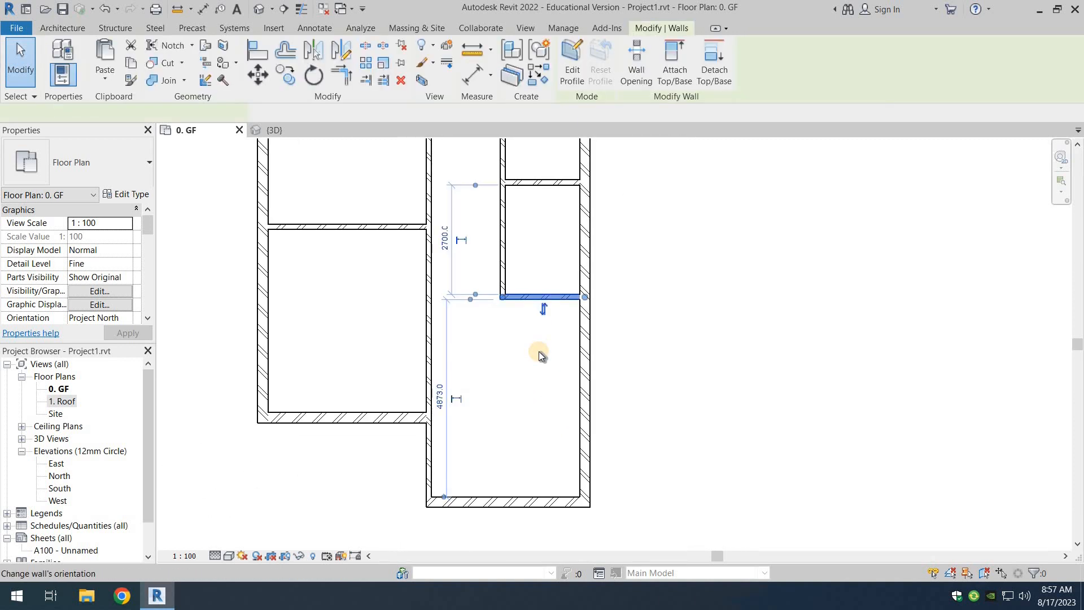
pyautogui.click(439, 408)
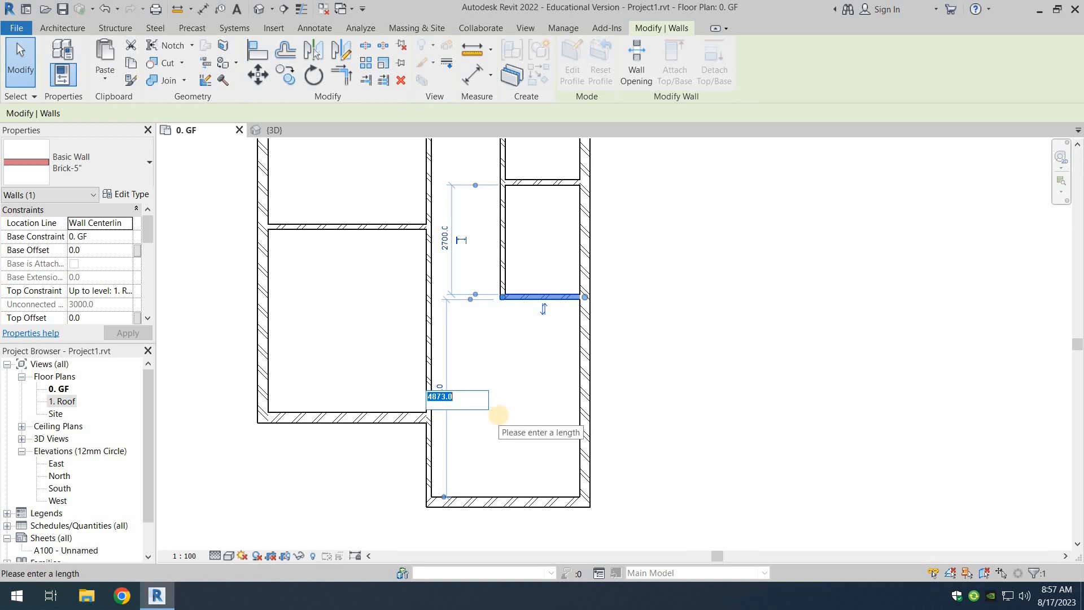
pyautogui.write('4689')
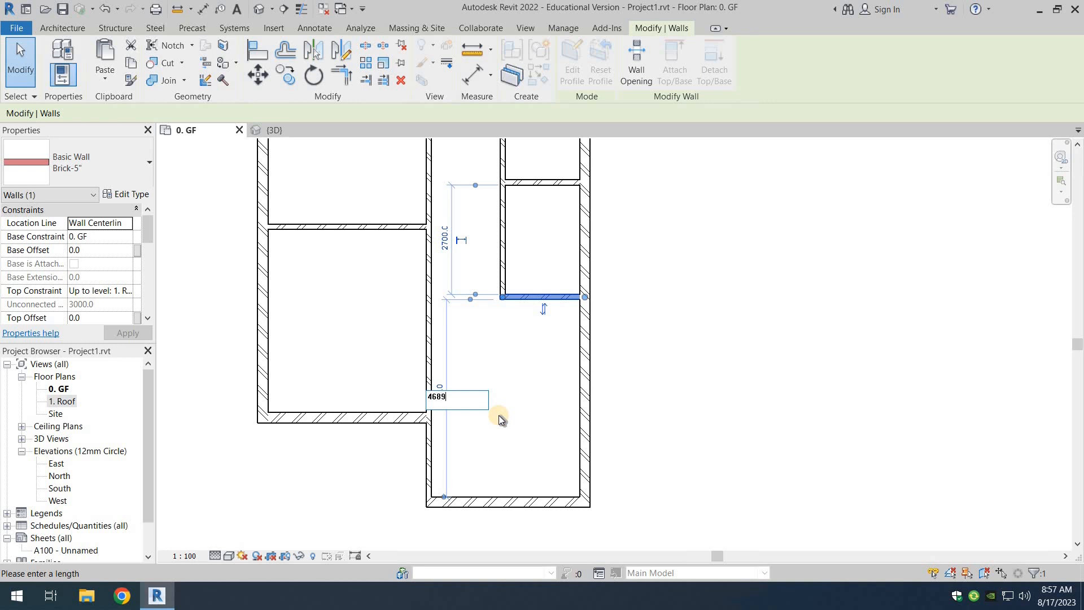
pyautogui.press('Return')
pyautogui.click(690, 293)
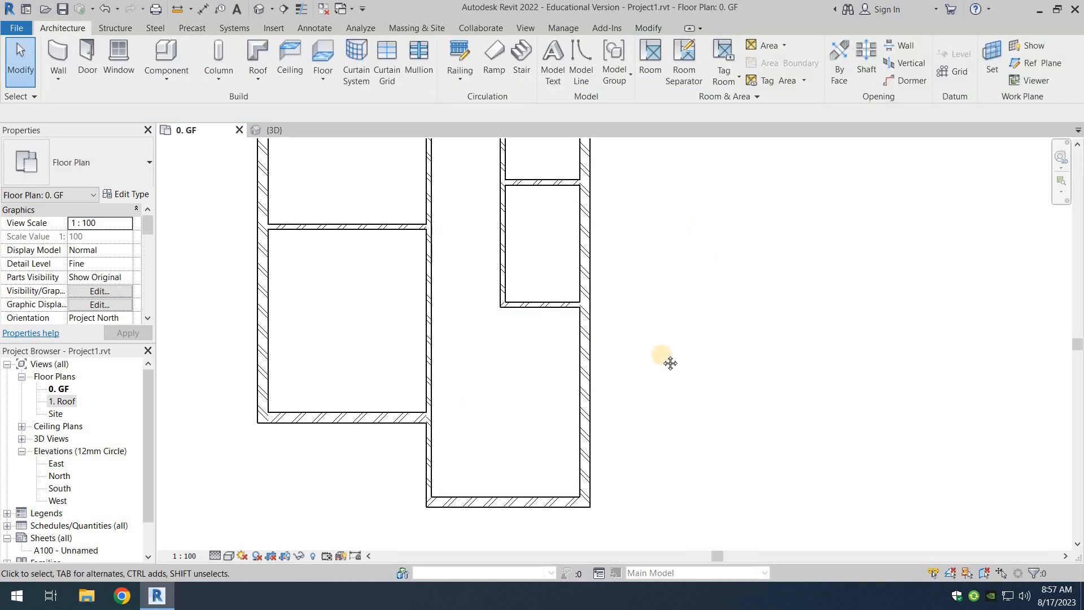
# Set the distance from the upper exterior wall to the short horizontal partition above the L-shaped partition's horizontal leg to 3113 mm.
pyautogui.moveTo(541, 233); pyautogui.dragTo(516, 356, button='middle')
pyautogui.click(526, 346)
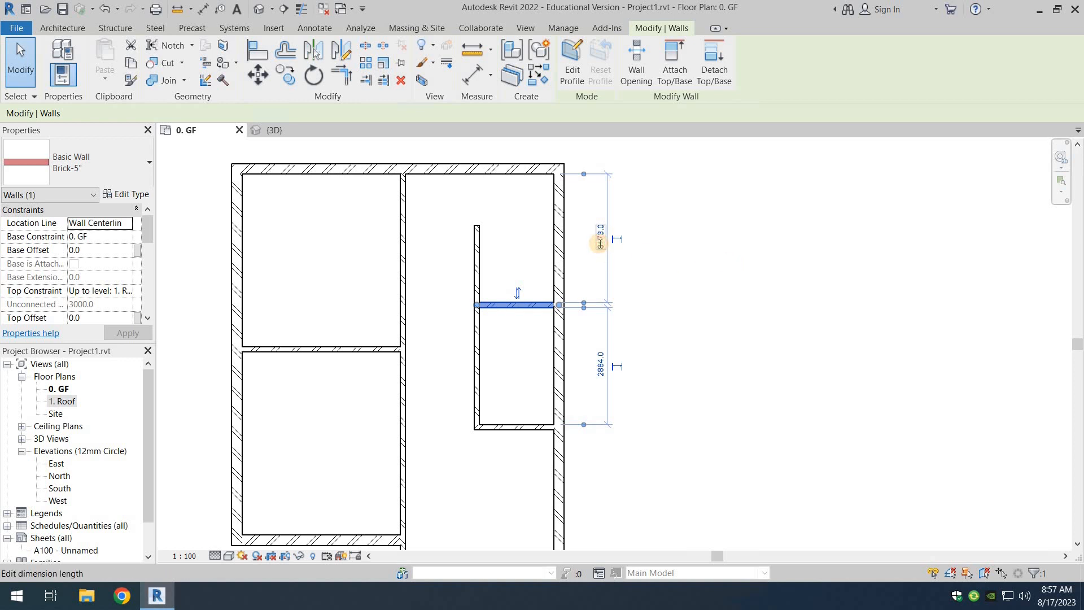
pyautogui.click(600, 243)
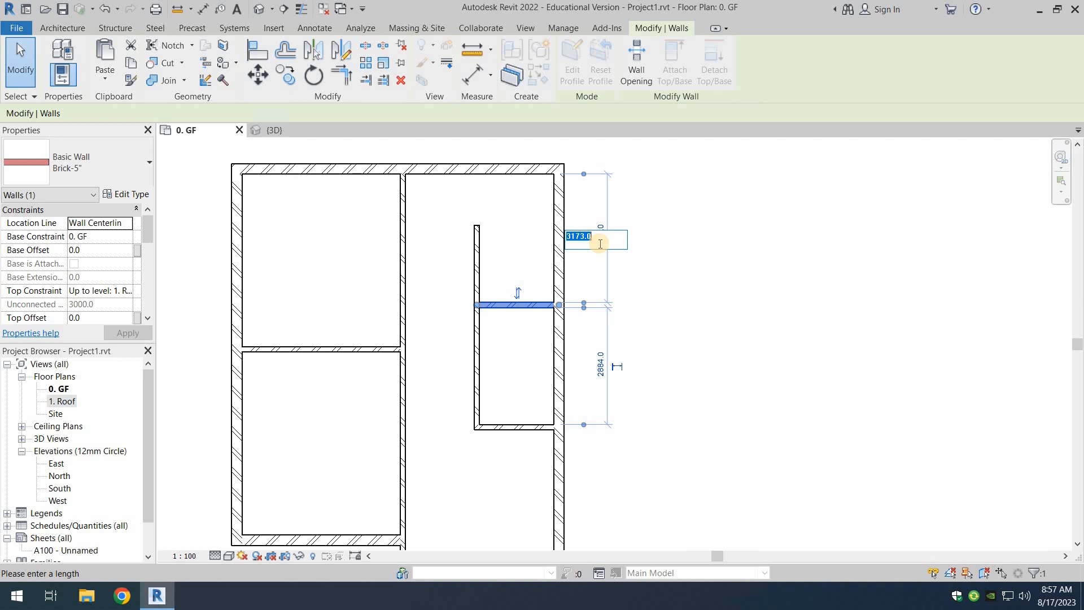
pyautogui.write('311')
pyautogui.press('Return')
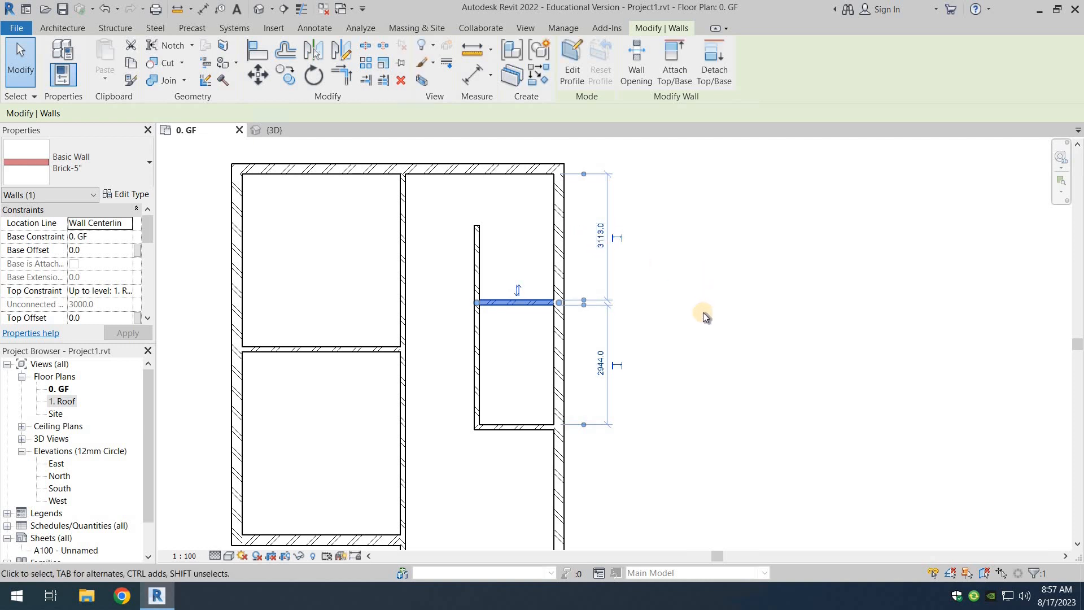
pyautogui.scroll(-1, 704, 316)
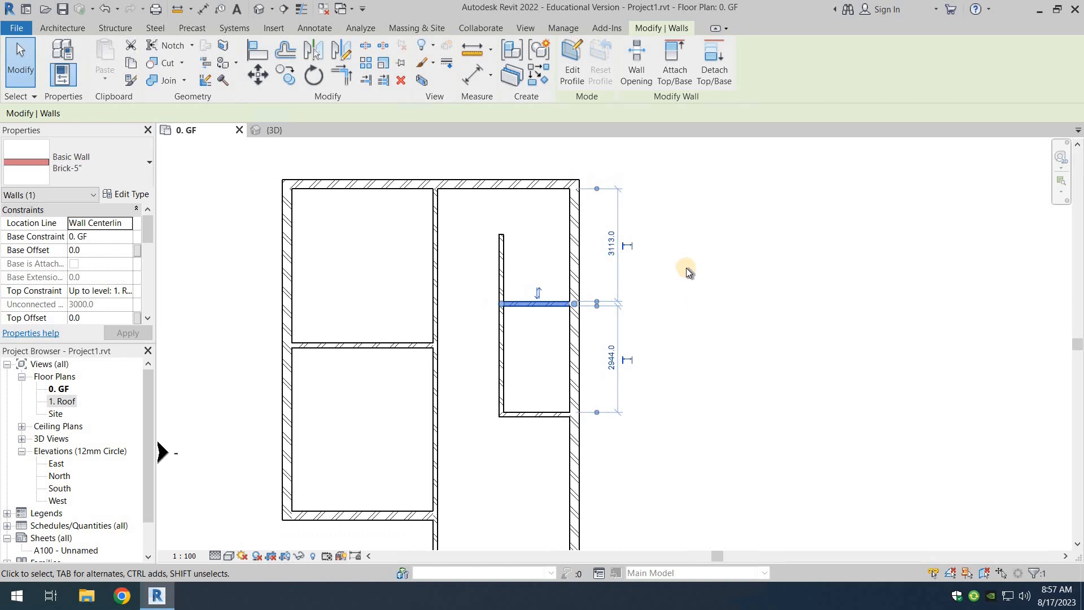
pyautogui.click(702, 286)
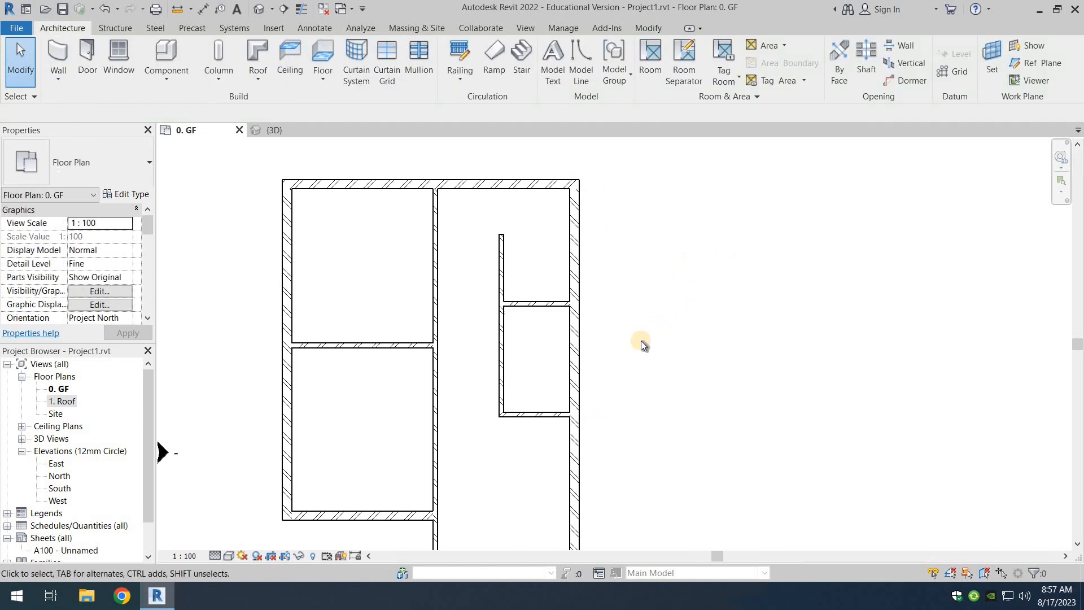
# Set the distance between the L-shaped partition's vertical leg and the right exterior wall to 1931 mm.
pyautogui.moveTo(743, 273)
pyautogui.mouseDown(button='middle')
pyautogui.moveTo(796, 184)
pyautogui.moveTo(762, 235)
pyautogui.moveTo(739, 241)
pyautogui.mouseUp(button='middle')
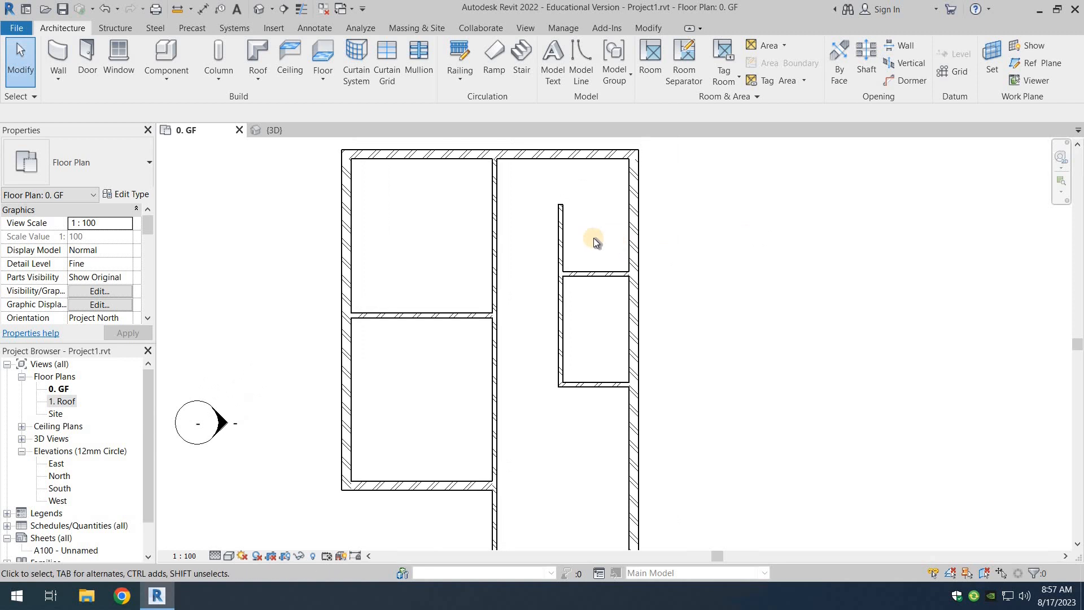
pyautogui.click(560, 233)
pyautogui.moveTo(692, 228); pyautogui.dragTo(713, 268, button='middle')
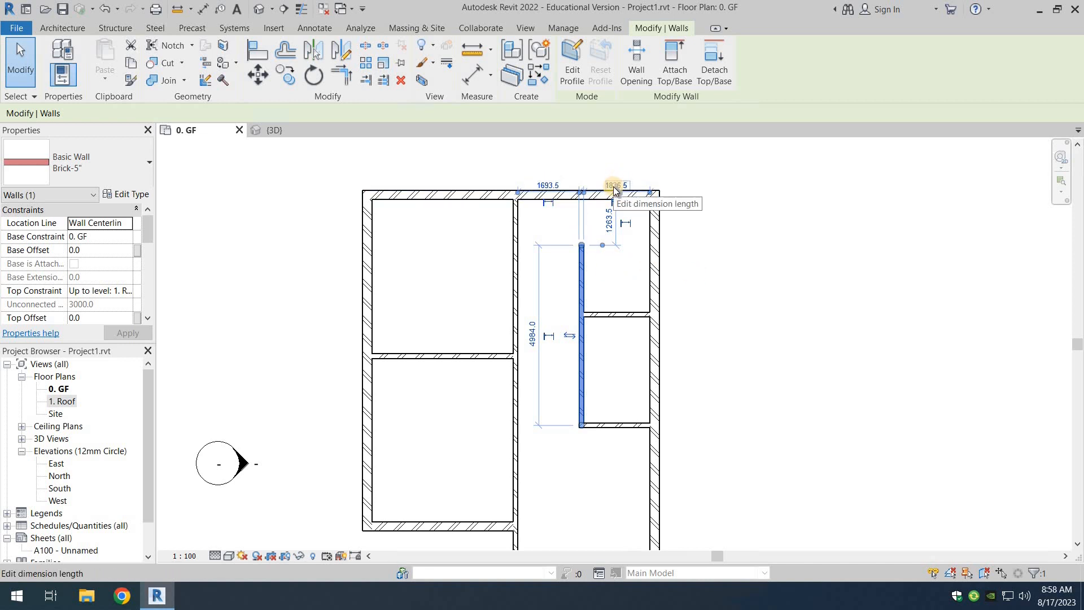
pyautogui.click(614, 187)
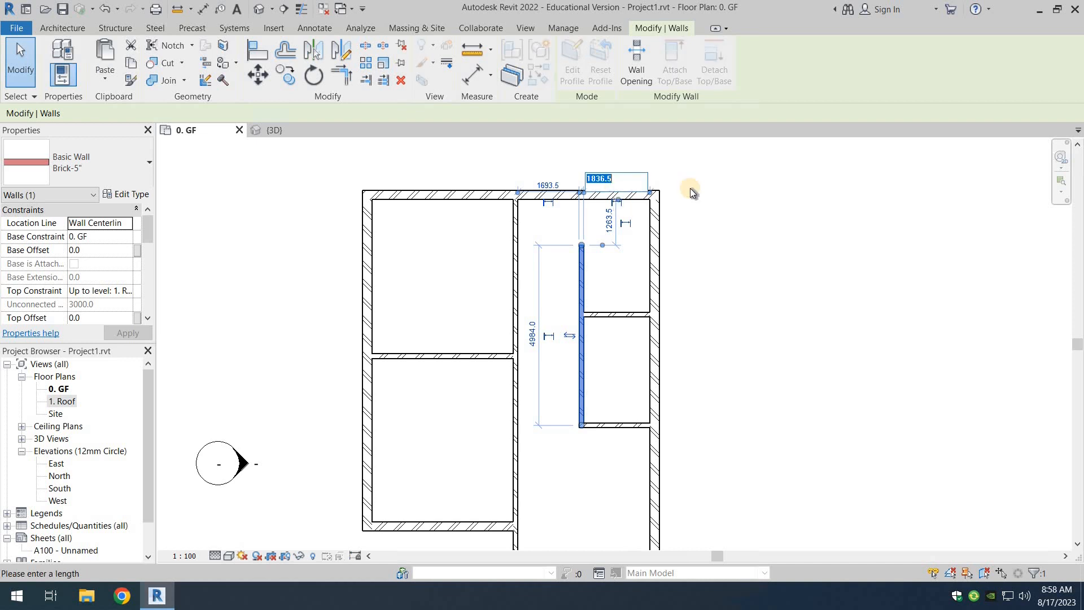
pyautogui.write('1931')
pyautogui.press('Return')
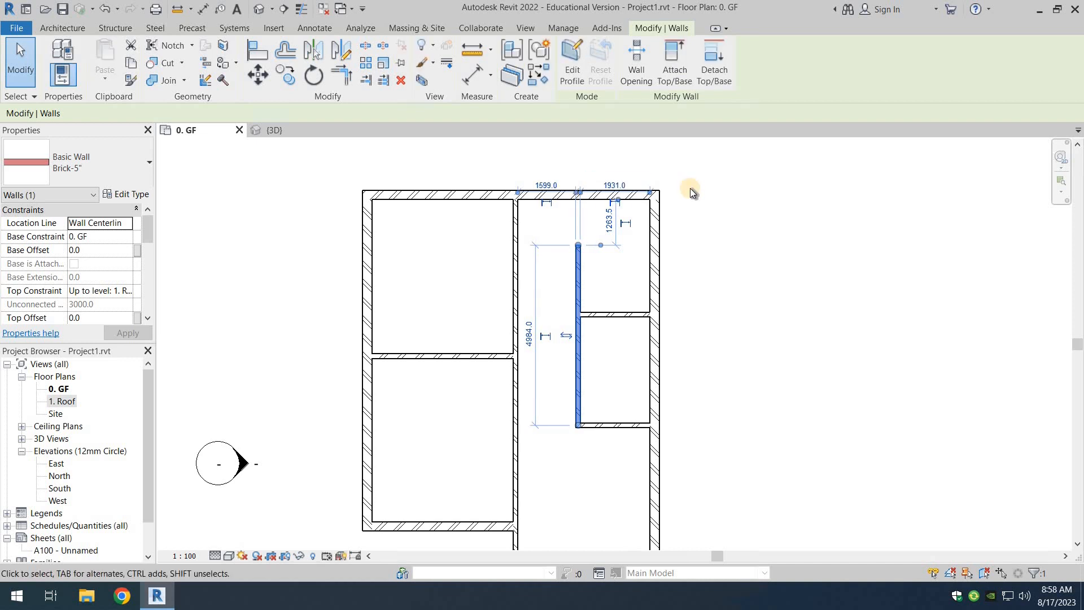
# Check the distances from the L-shaped partition's horizontal leg to the short partition above and the lower exterior wall.
pyautogui.moveTo(754, 346); pyautogui.dragTo(724, 303, button='middle')
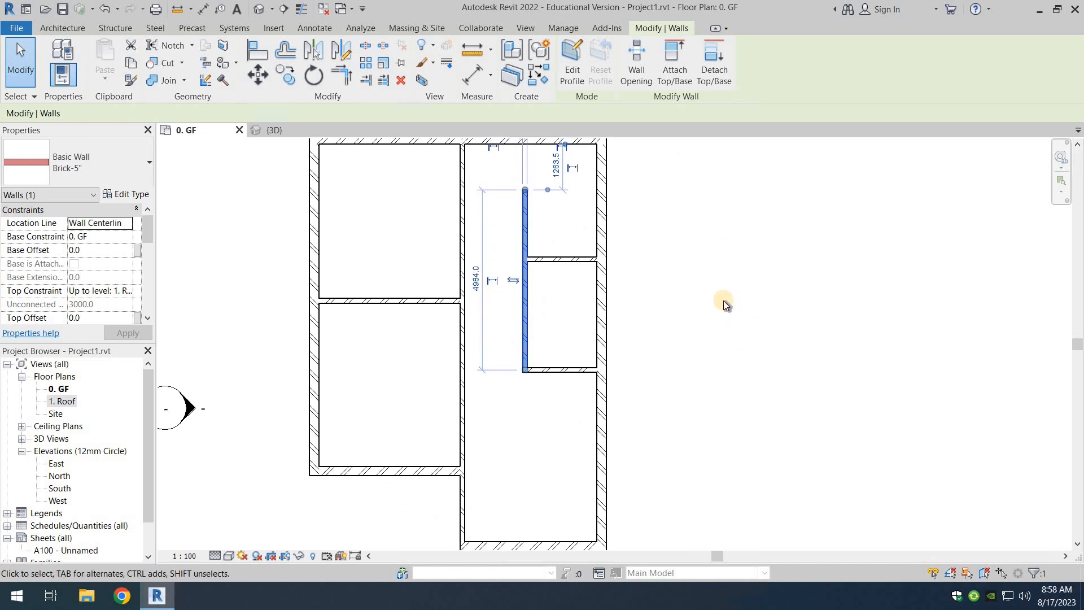
pyautogui.click(567, 368)
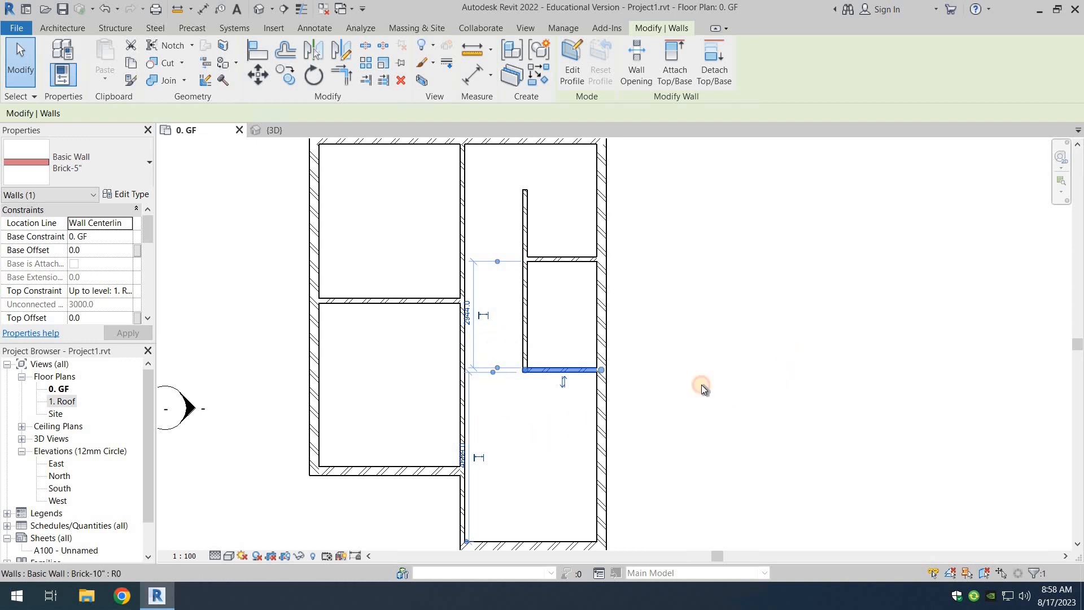
pyautogui.click(659, 337)
pyautogui.scroll(-1, 661, 336)
pyautogui.moveTo(684, 324); pyautogui.dragTo(701, 280, button='middle')
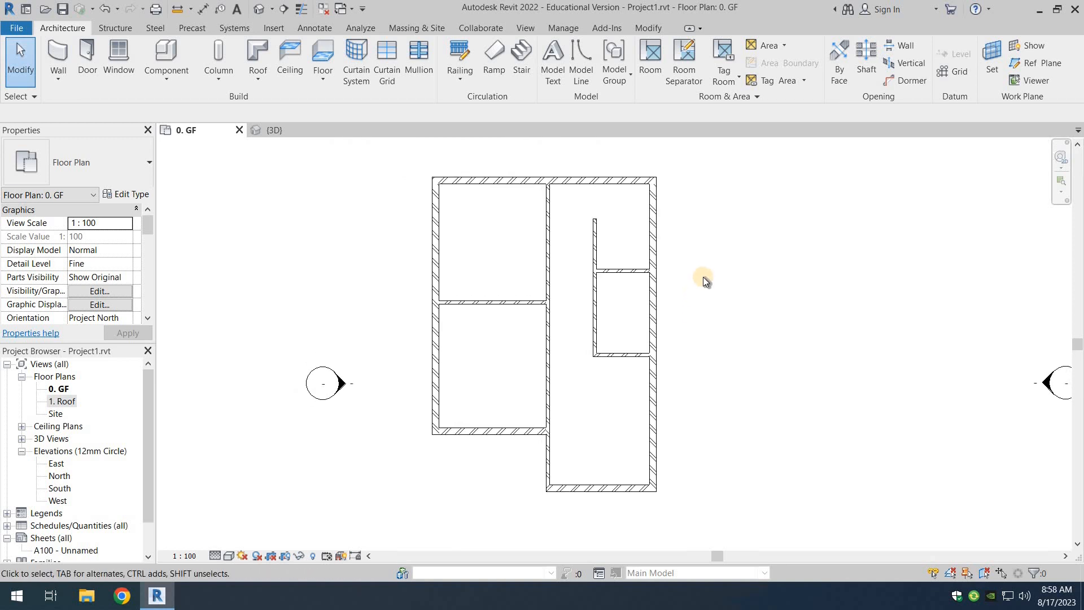
# Inspect the interior partition walls in the 3D view, and return to the 0. GF floor plan.
pyautogui.click(276, 134)
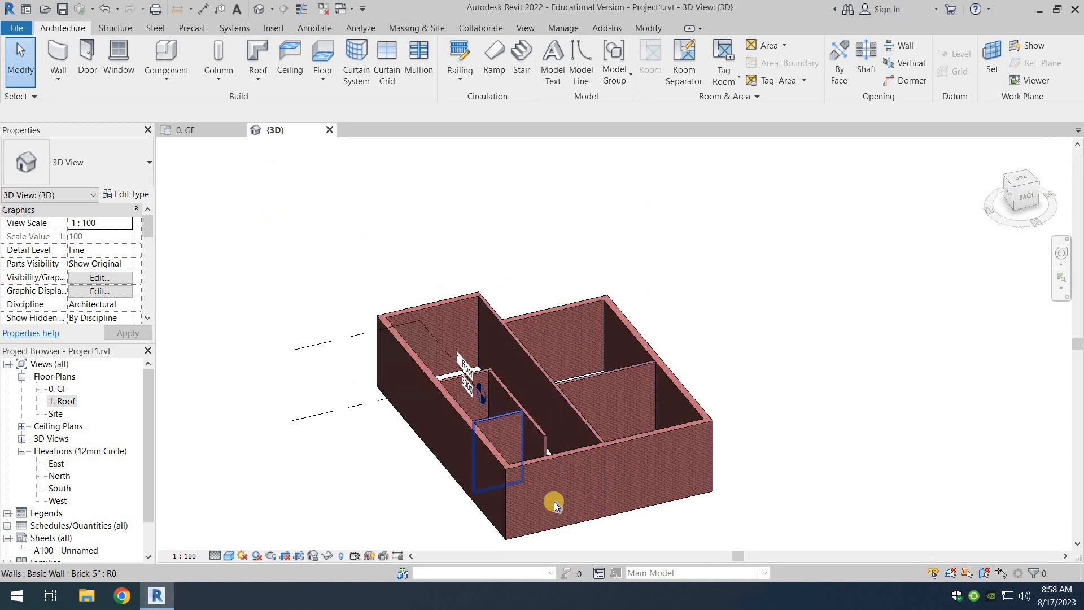
pyautogui.scroll(1, 553, 501)
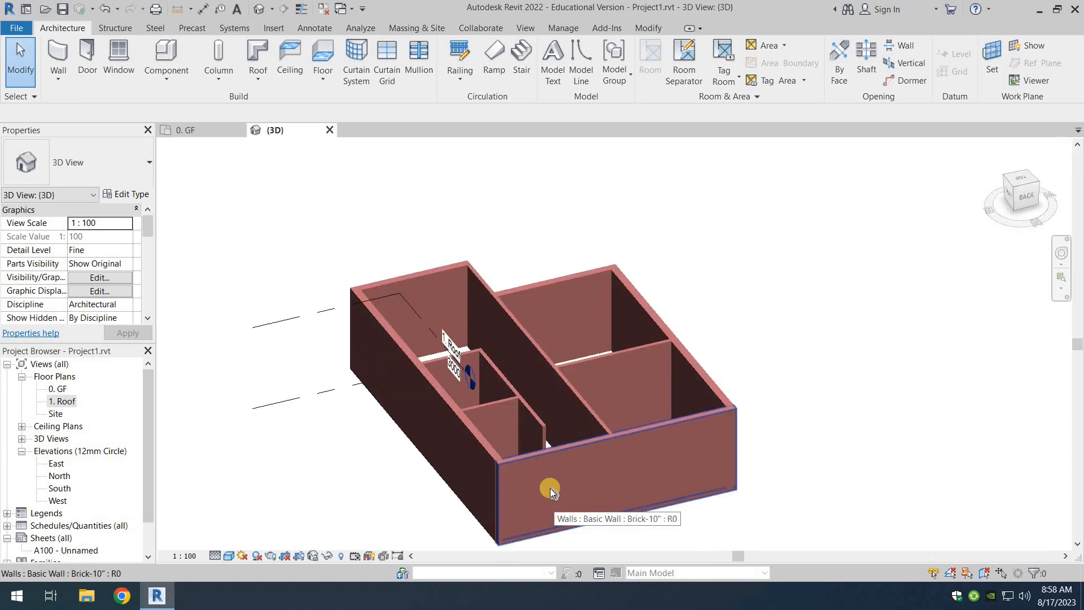
pyautogui.click(182, 131)
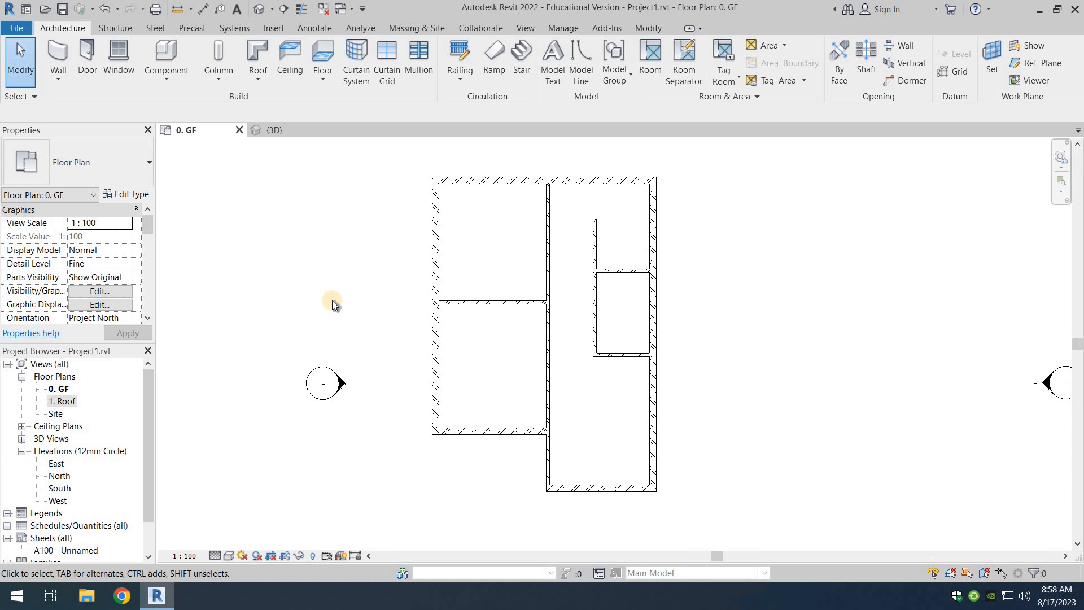